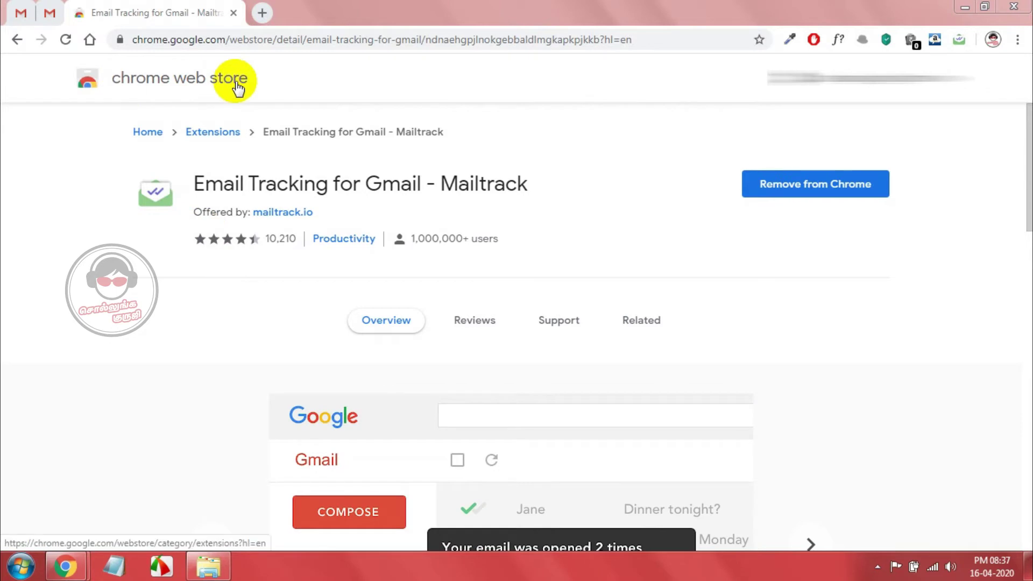
left_click_drag(192, 182, 539, 185)
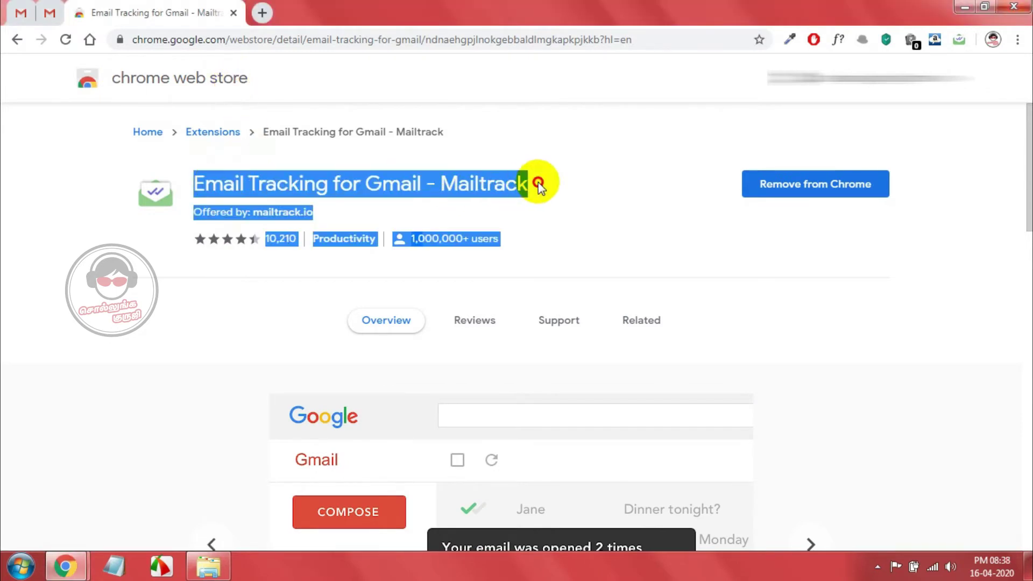
left_click(557, 184)
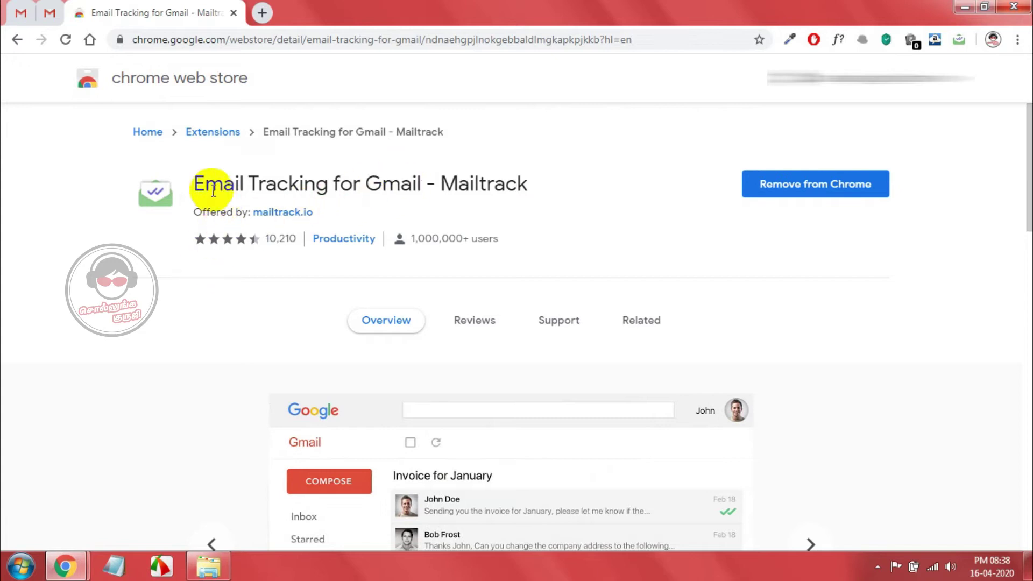
mouse_move(200, 185)
left_mouse_down()
mouse_move(444, 173)
mouse_move(572, 203)
left_mouse_up()
left_click(573, 201)
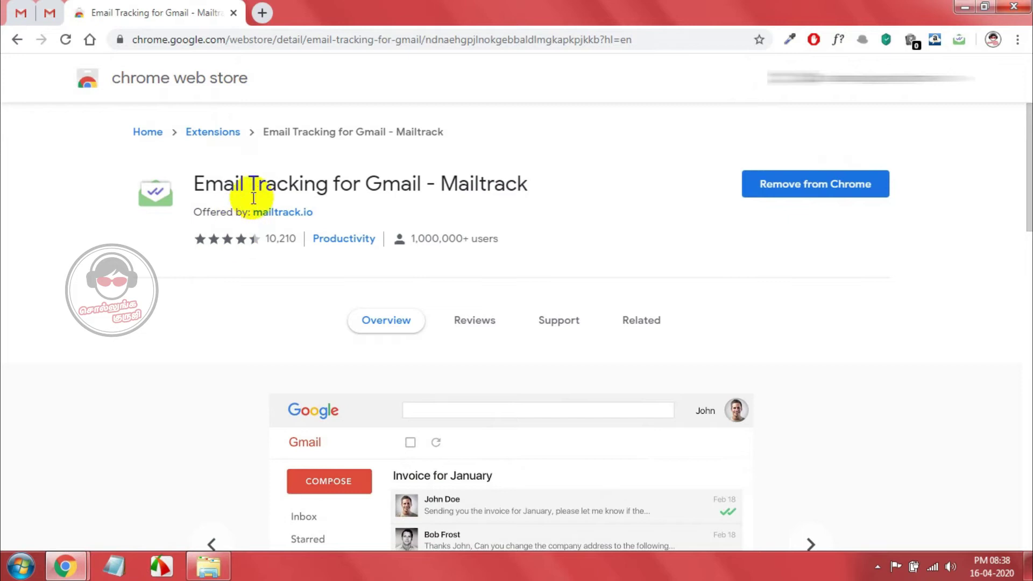
left_click_drag(266, 184, 505, 184)
left_click(657, 188)
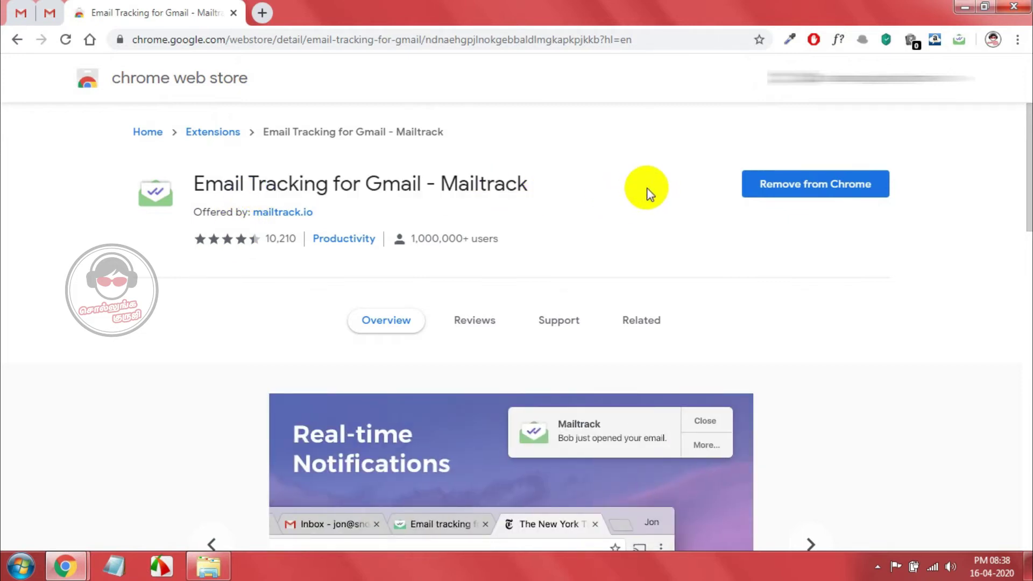
left_click(960, 42)
left_click(960, 42)
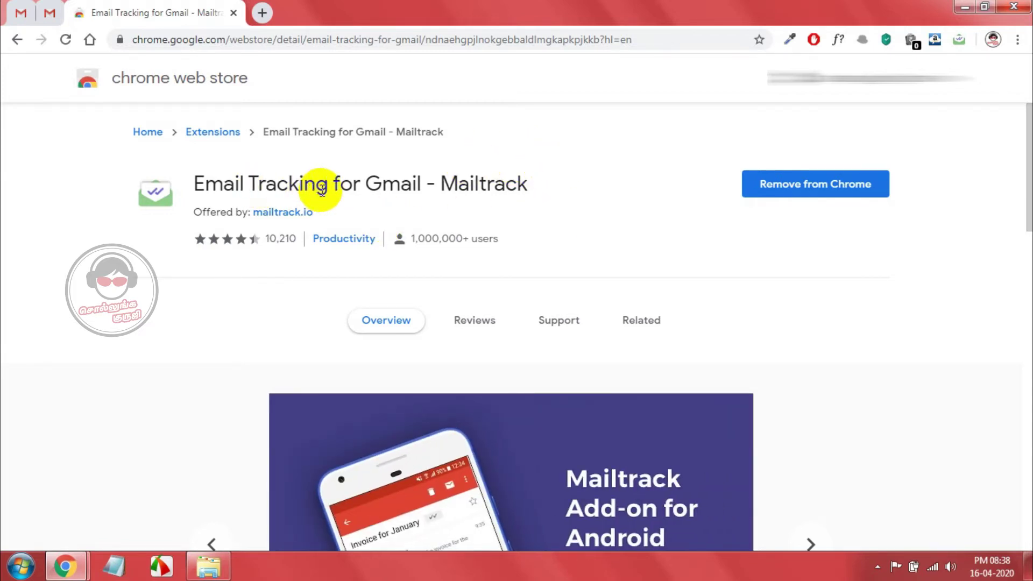
left_click_drag(329, 184, 528, 182)
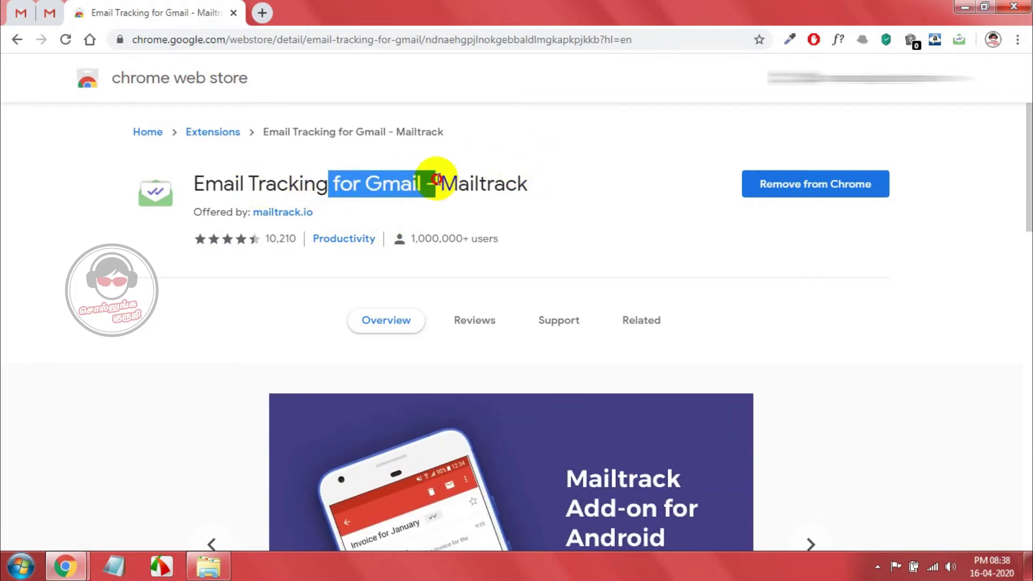
In the Gmail tab, start a new email addressed to the suggested recipient.
left_click(20, 13)
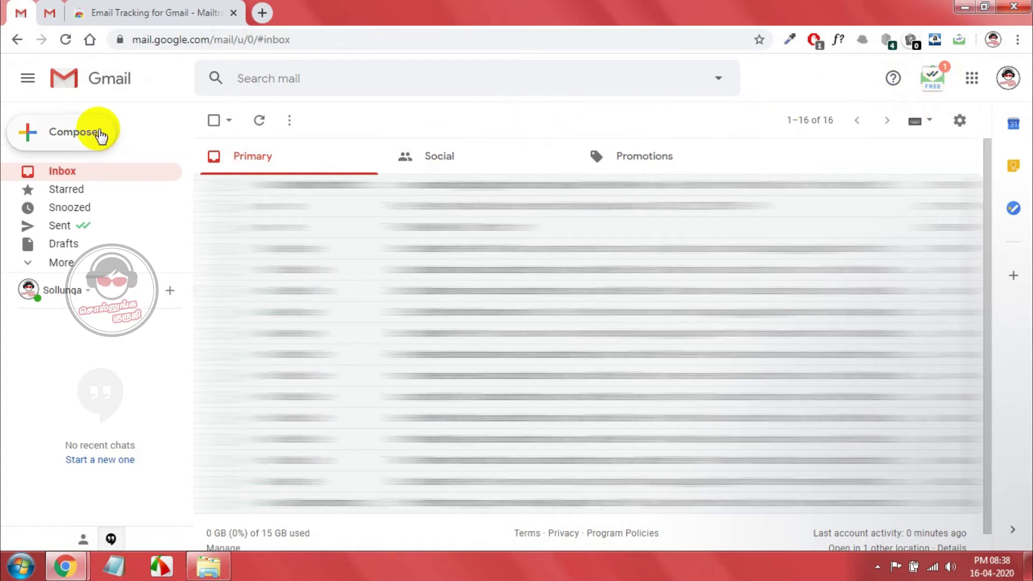
left_click(84, 138)
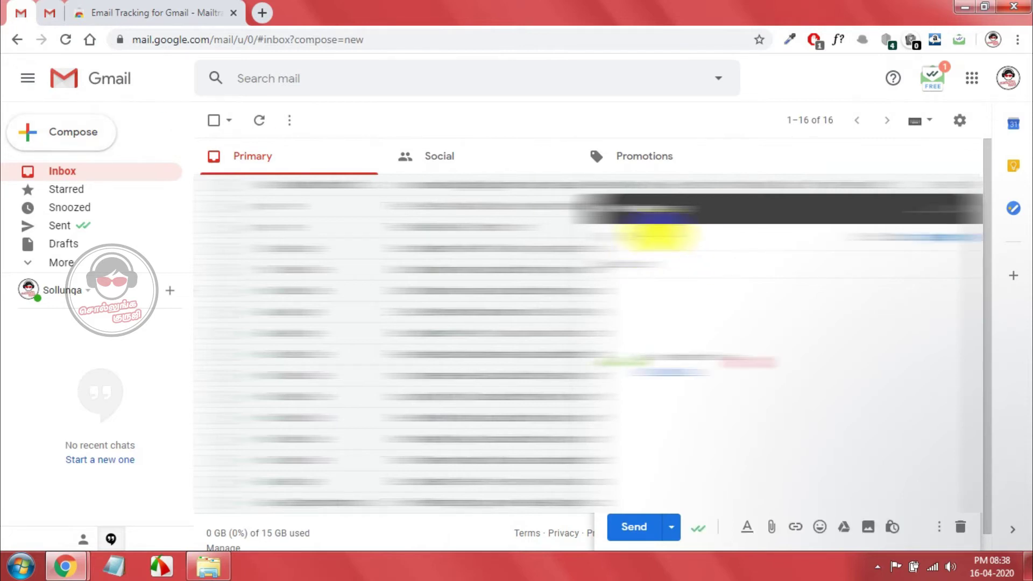
left_click(659, 230)
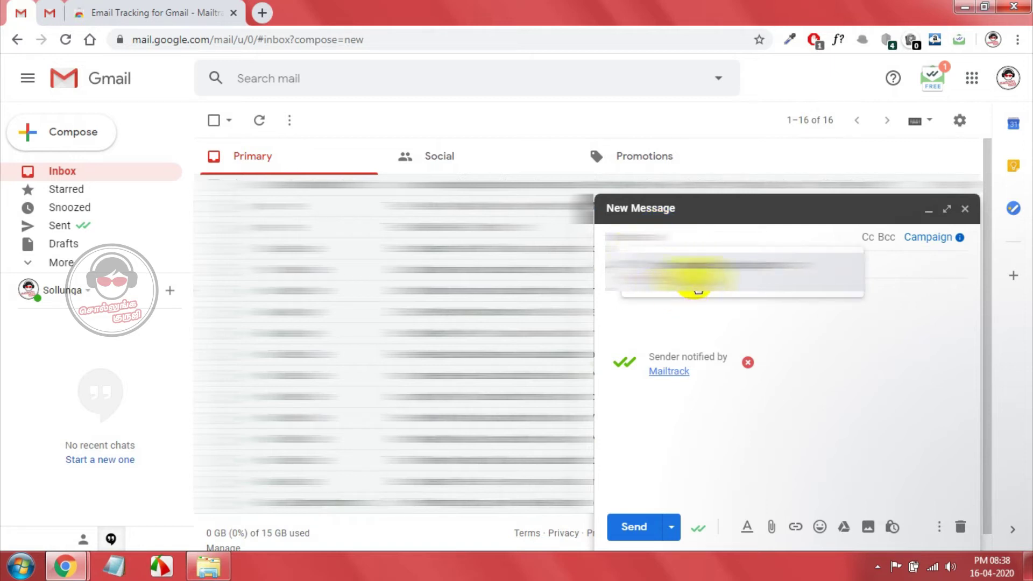
left_click(670, 282)
Fill in the subject 'Test mail' and the body 'Test'.
left_click(651, 265)
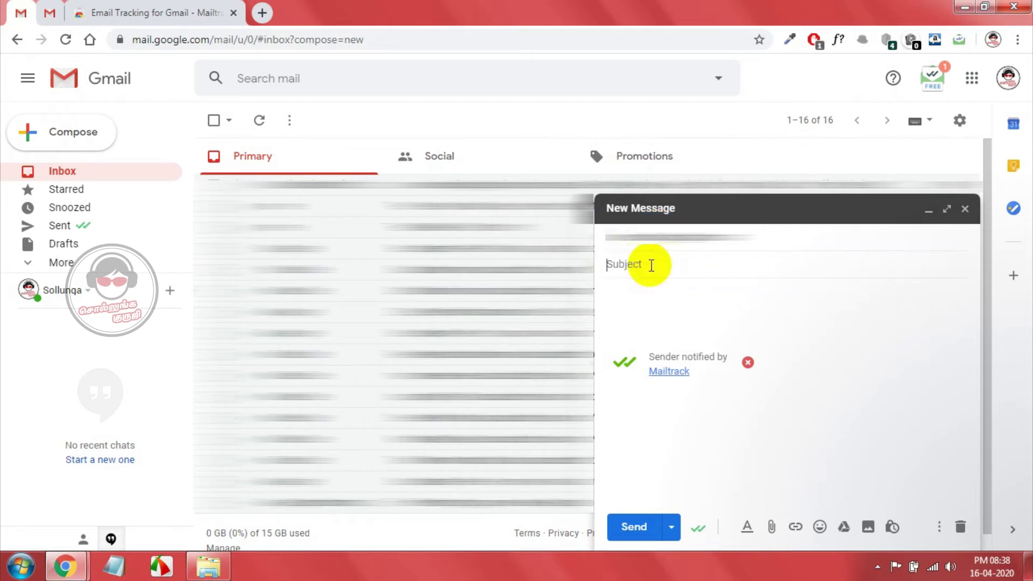
type("tES")
key("BackSpace")
key("BackSpace")
key("BackSpace")
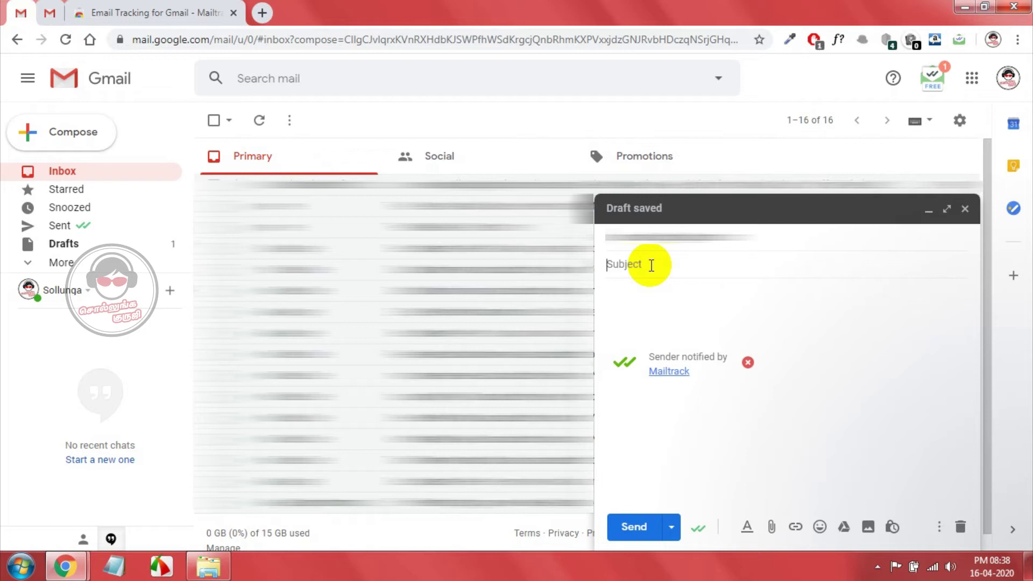
type("Test")
type(" mail")
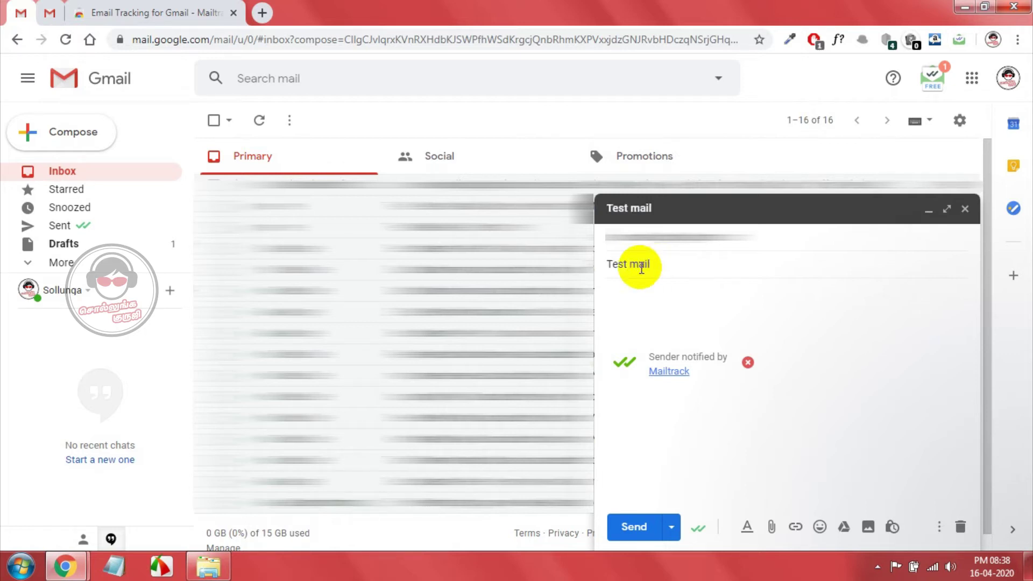
left_click(631, 289)
type("Test")
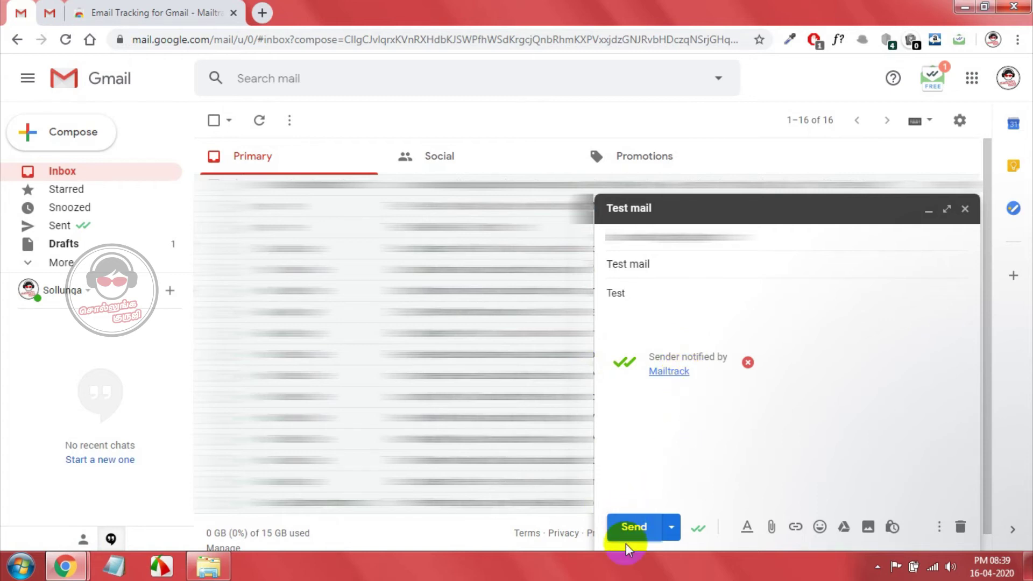
Send the tracked 'Test mail', then open it in the recipient's inbox.
left_click(634, 529)
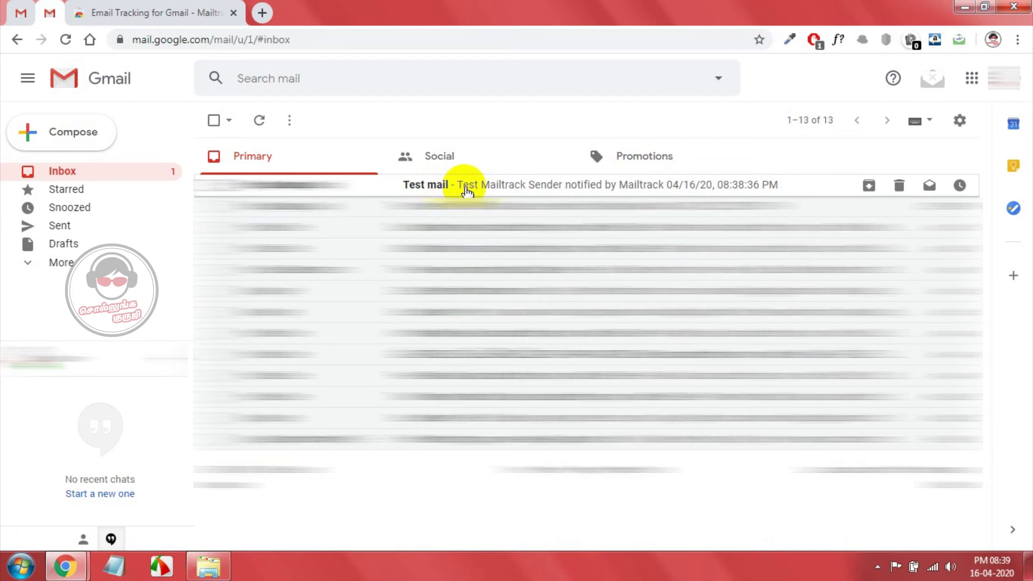
left_click(467, 189)
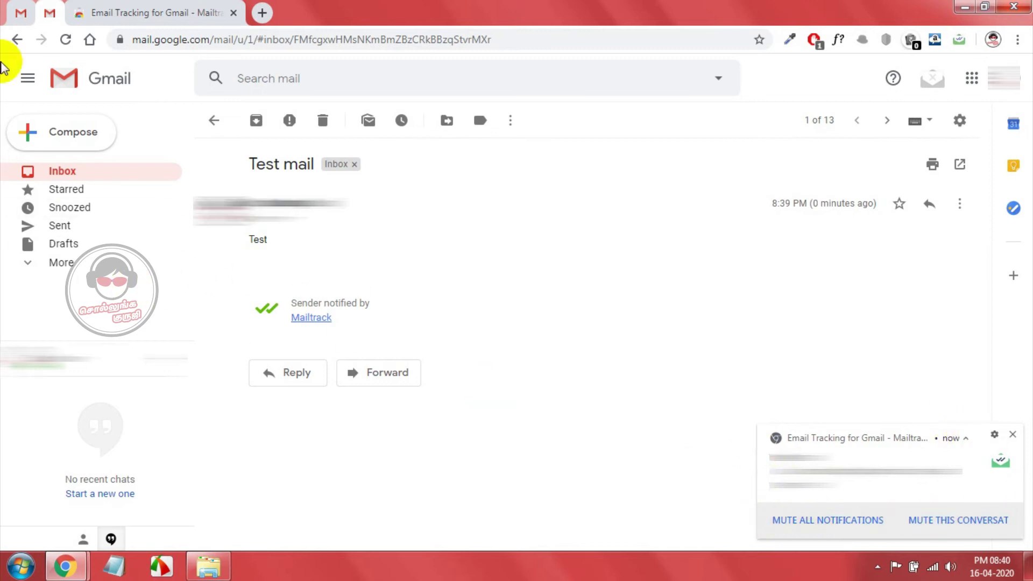
Switch back to the sender's own Gmail inbox to see Mailtrack's opened status.
left_click(20, 12)
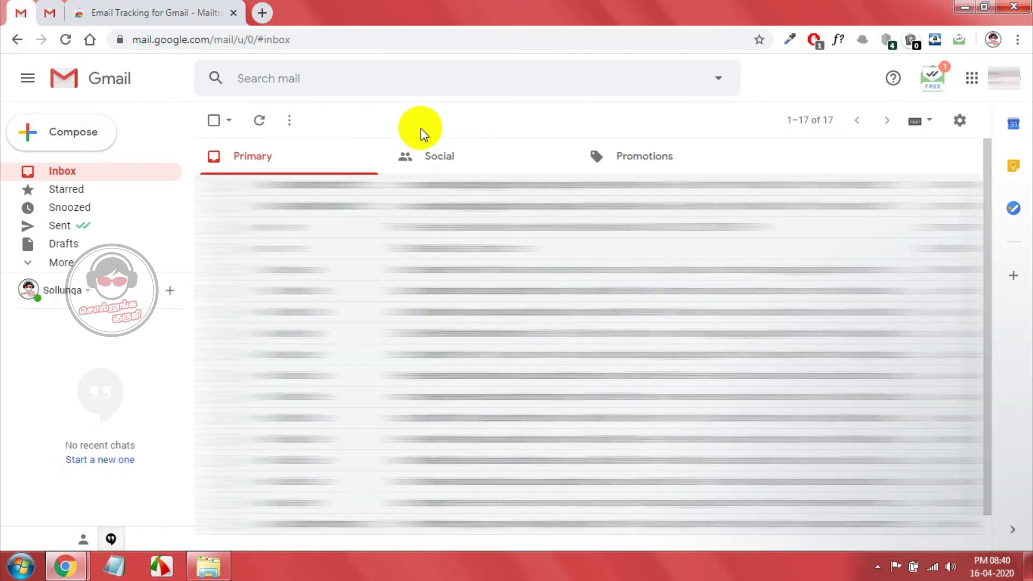